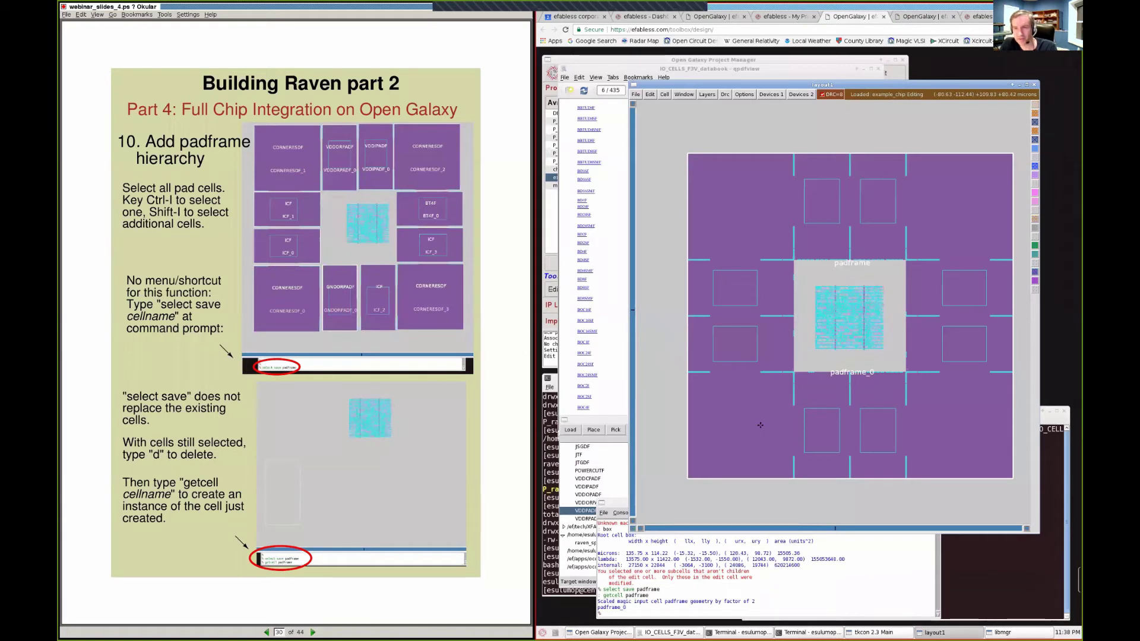
- Select only the bottom-left corner pad cell CORNERESDF_3 inside the padframe
key("i")
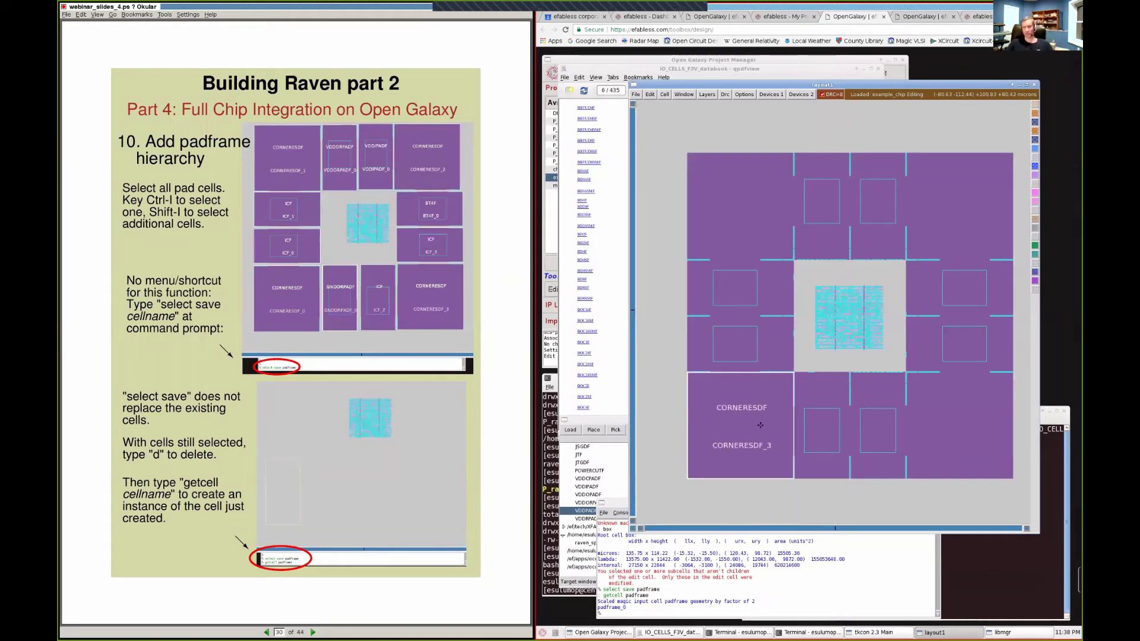